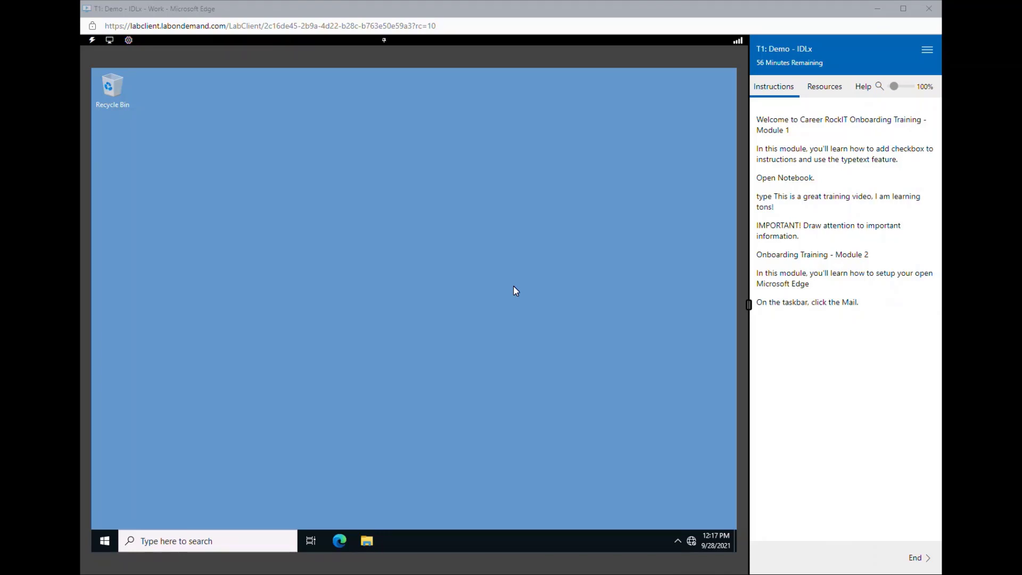
# Open the lab instructions for editing, place the editor beside the instructions preview, and view the Markdown cheat sheet.
pyautogui.click(927, 49)
pyautogui.click(901, 131)
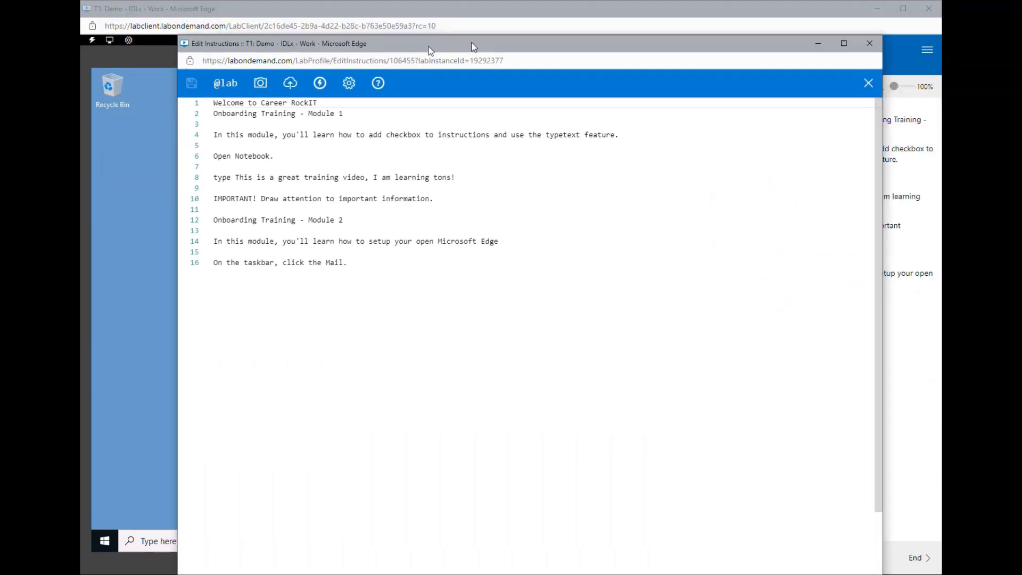
pyautogui.moveTo(537, 18); pyautogui.dragTo(506, 42)
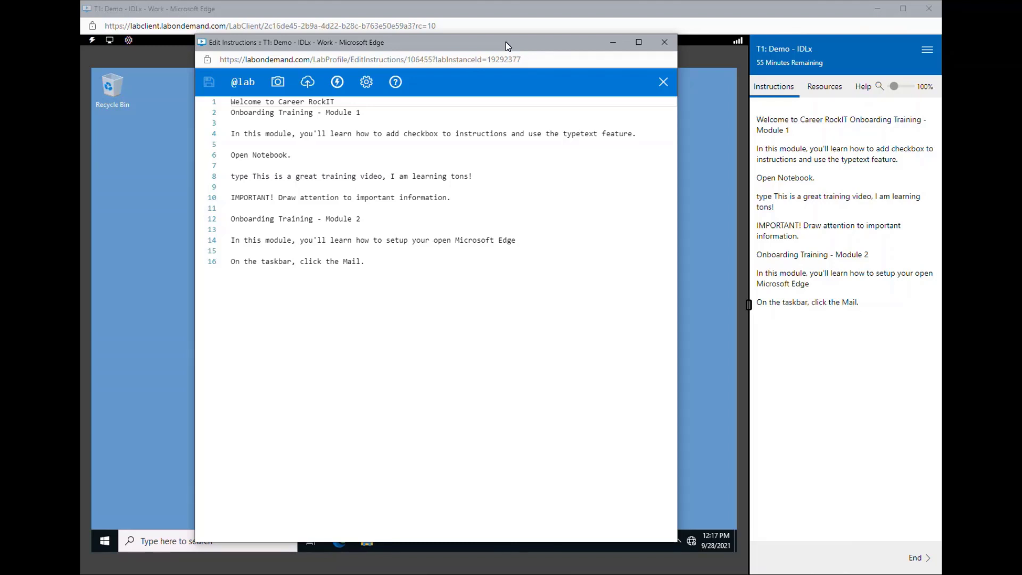
pyautogui.click(395, 82)
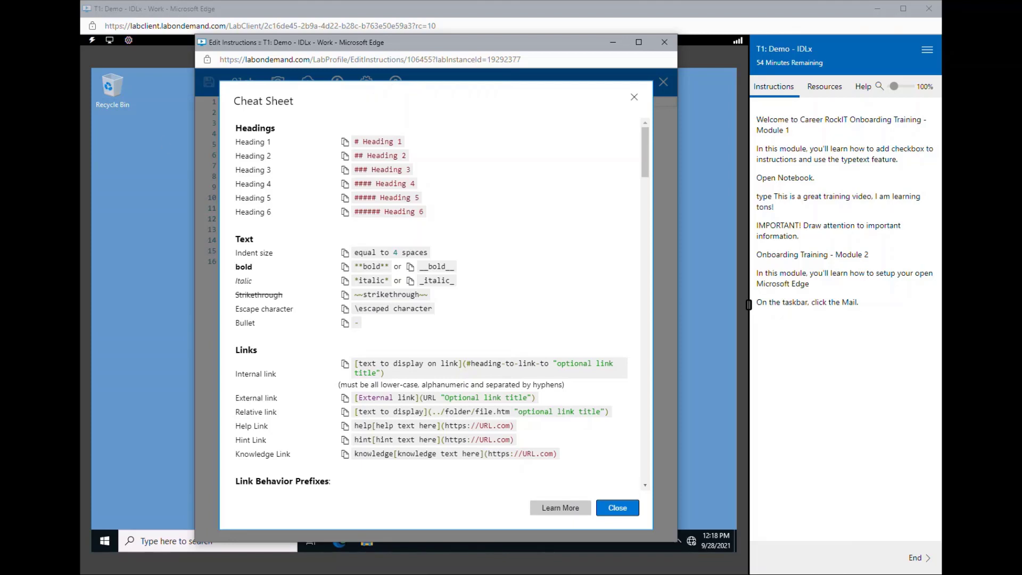
pyautogui.click(610, 513)
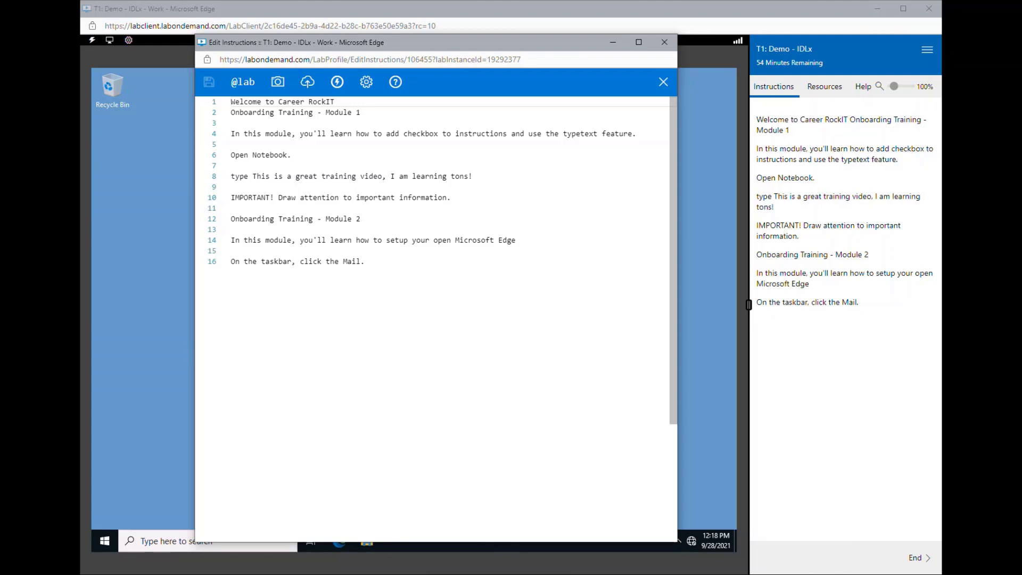
# Separate "Onboarding Training - Module 1" from the welcome line with a blank line and save the instructions.
pyautogui.click(231, 112)
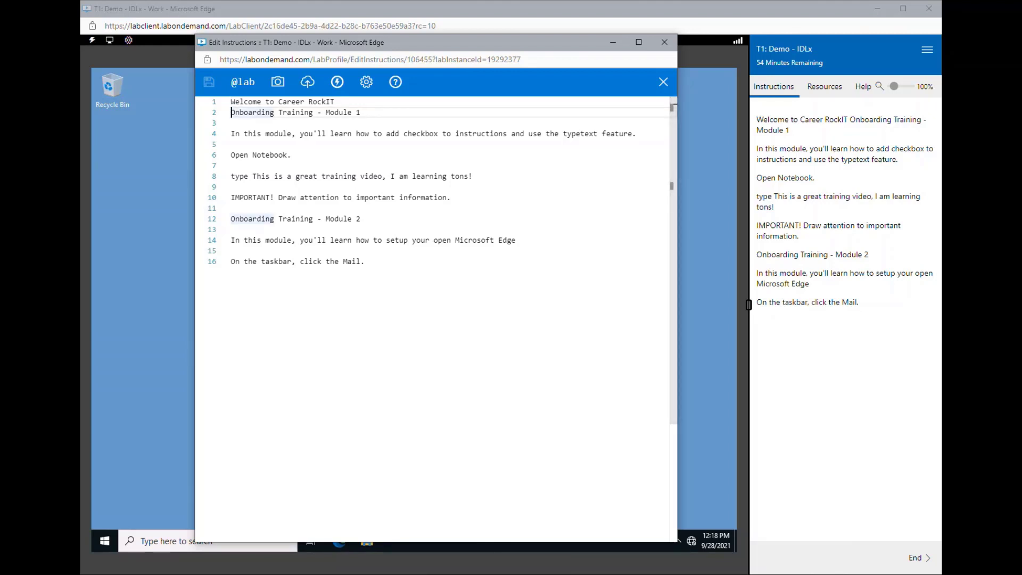
pyautogui.press('Return')
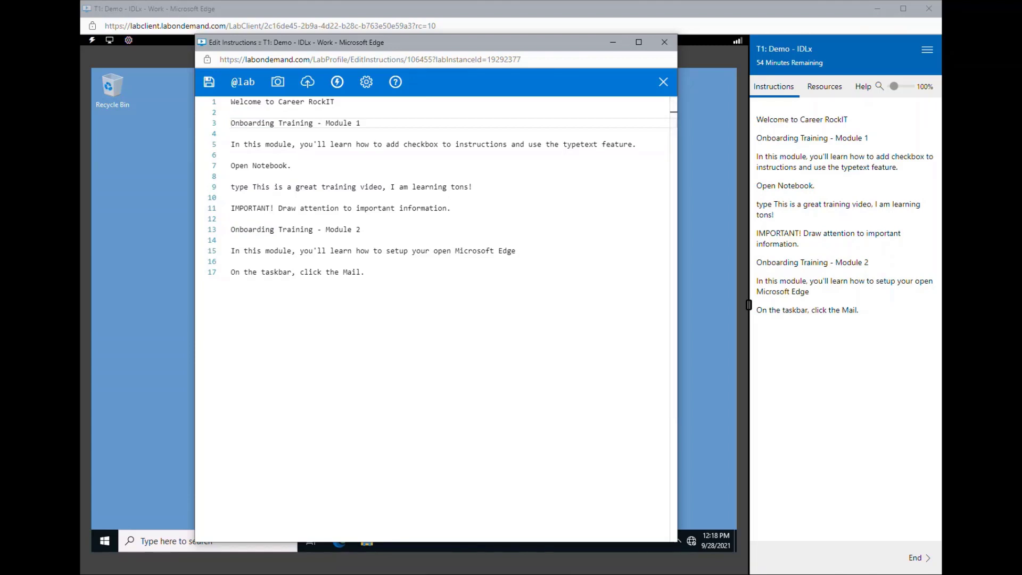
pyautogui.hotkey('ctrl', 's')
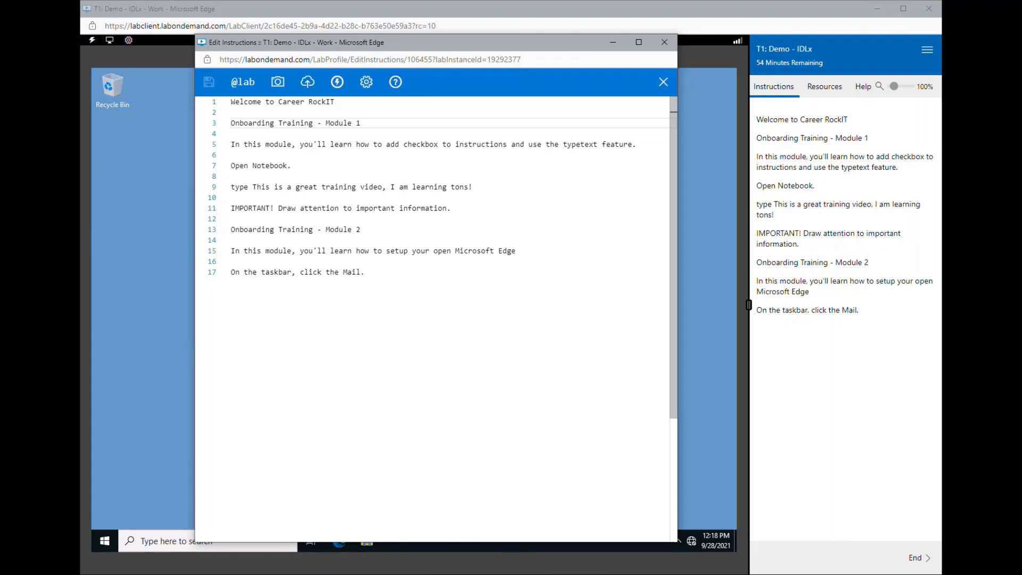
# In the Module 1 heading line, make "Onboarding Training" bold and "Module 1" italic, and save.
pyautogui.moveTo(313, 123); pyautogui.dragTo(221, 128)
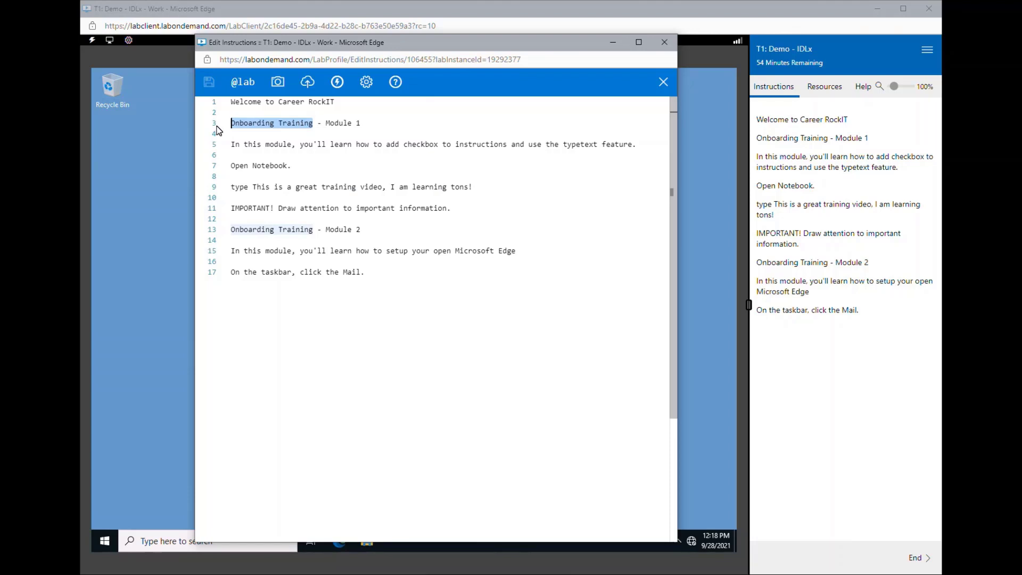
pyautogui.hotkey('ctrl', 'b')
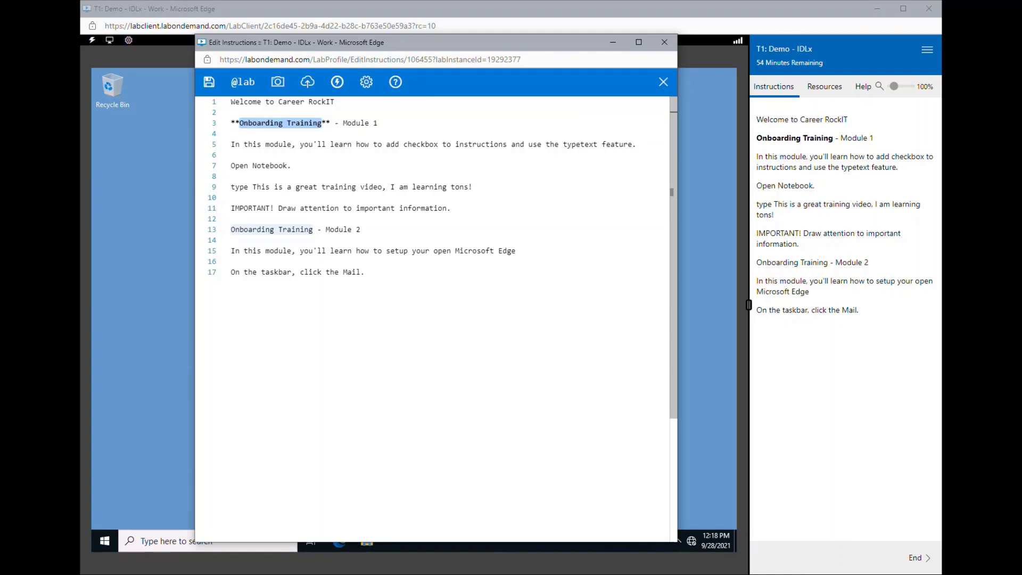
pyautogui.click(377, 123)
pyautogui.moveTo(377, 123); pyautogui.dragTo(342, 123)
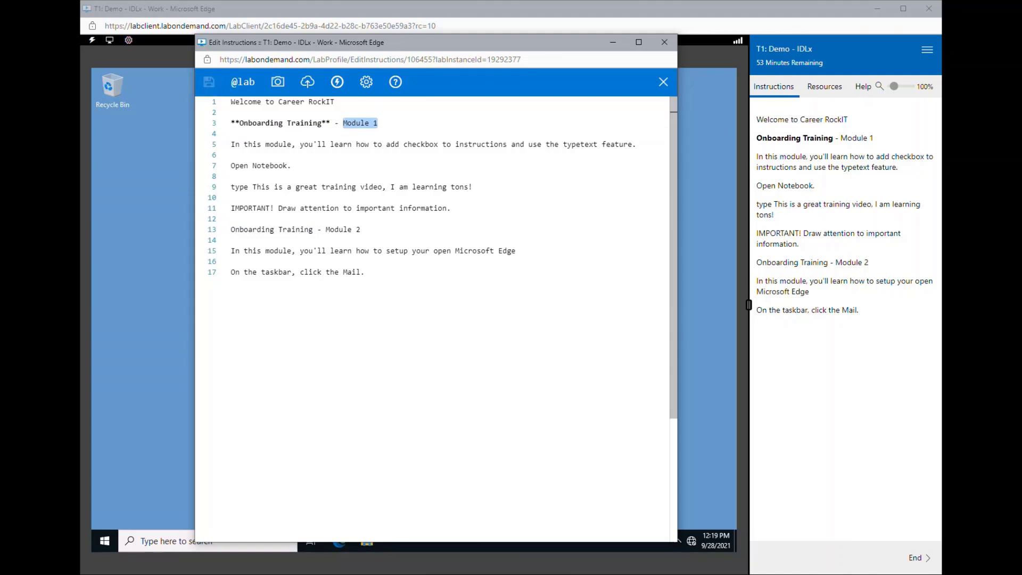
pyautogui.hotkey('ctrl', 'i')
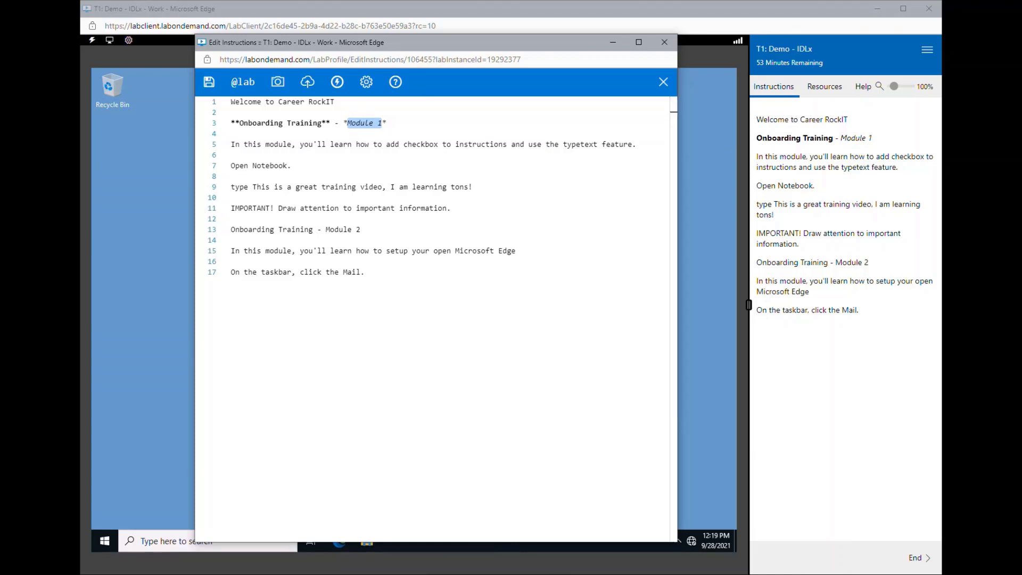
pyautogui.hotkey('ctrl', 's')
pyautogui.click(266, 338)
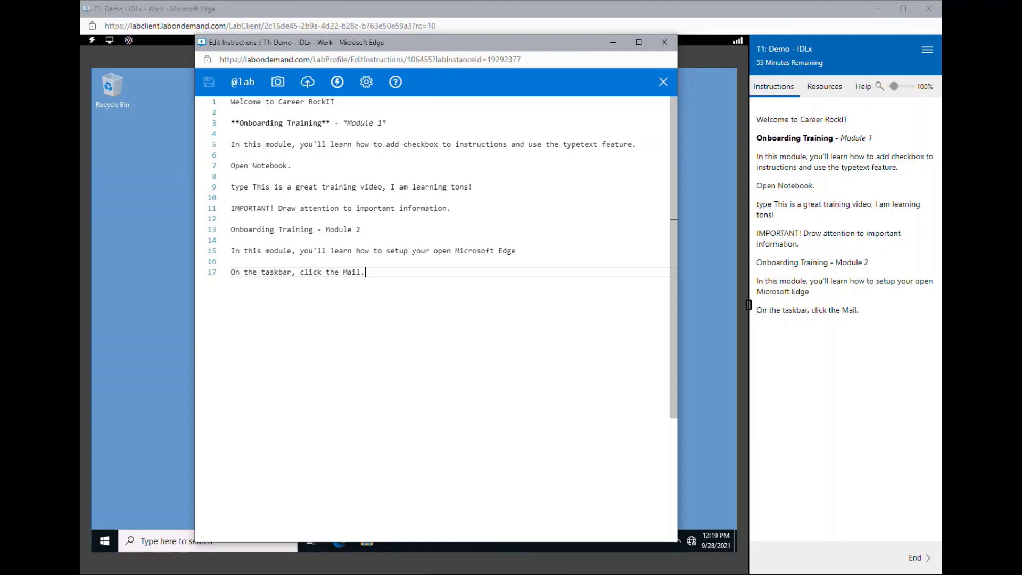
pyautogui.click(240, 83)
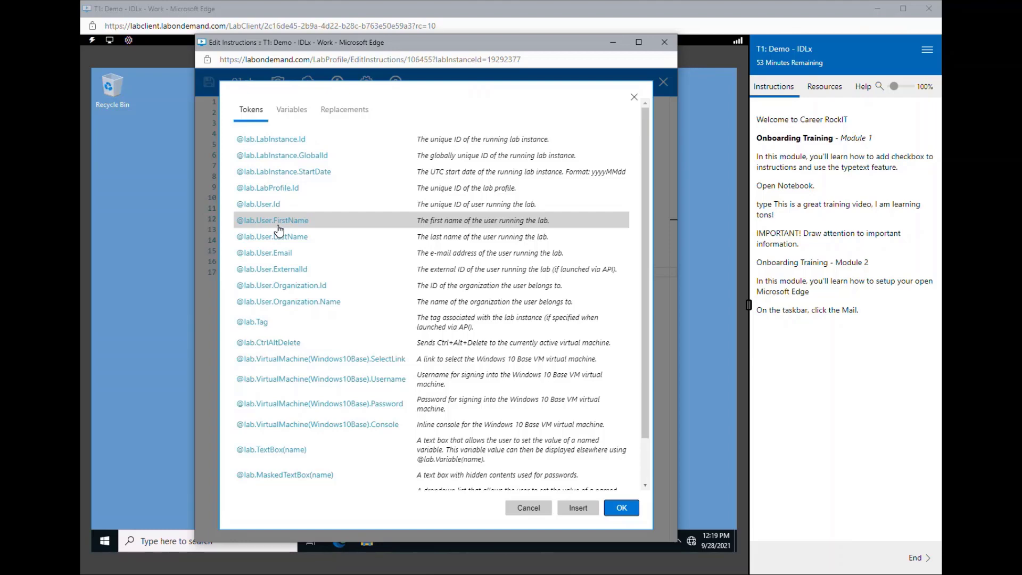
pyautogui.click(527, 507)
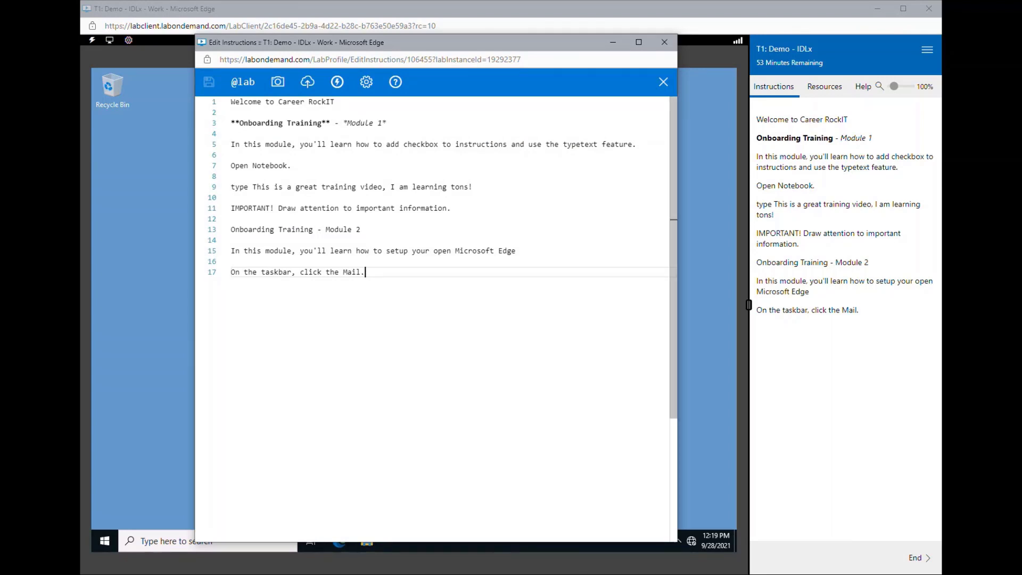
pyautogui.click(262, 101)
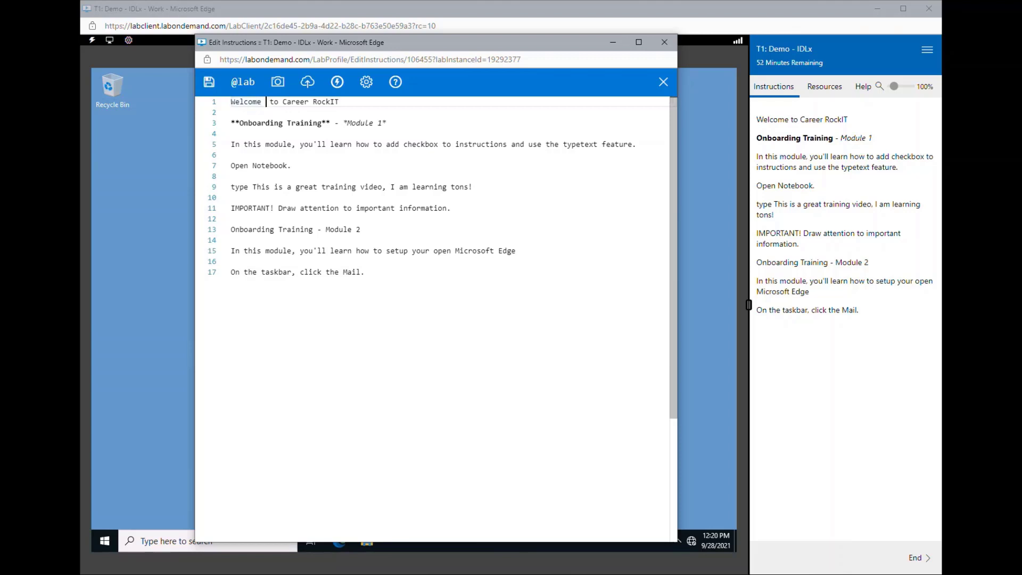
pyautogui.click(209, 82)
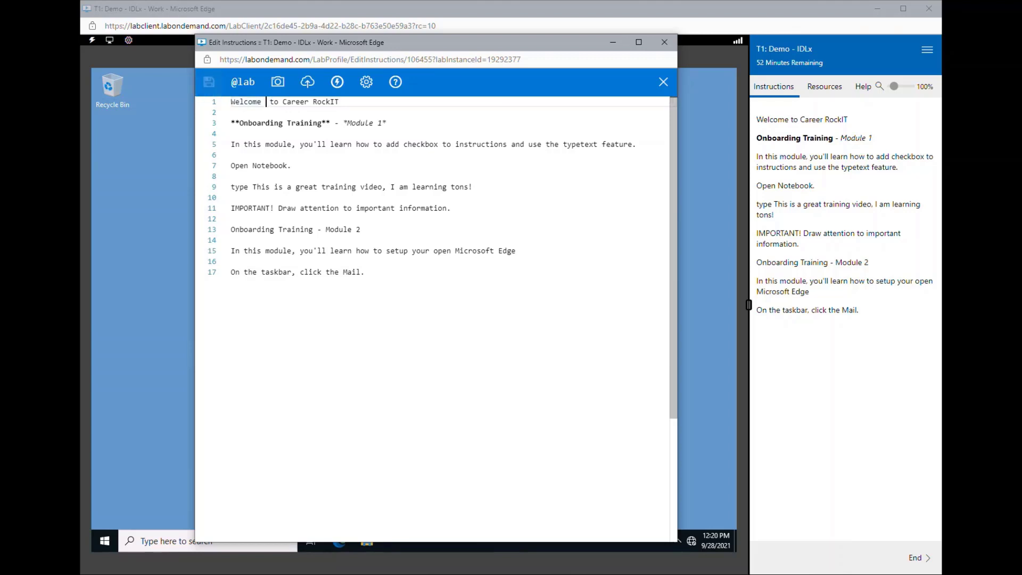
pyautogui.click(252, 88)
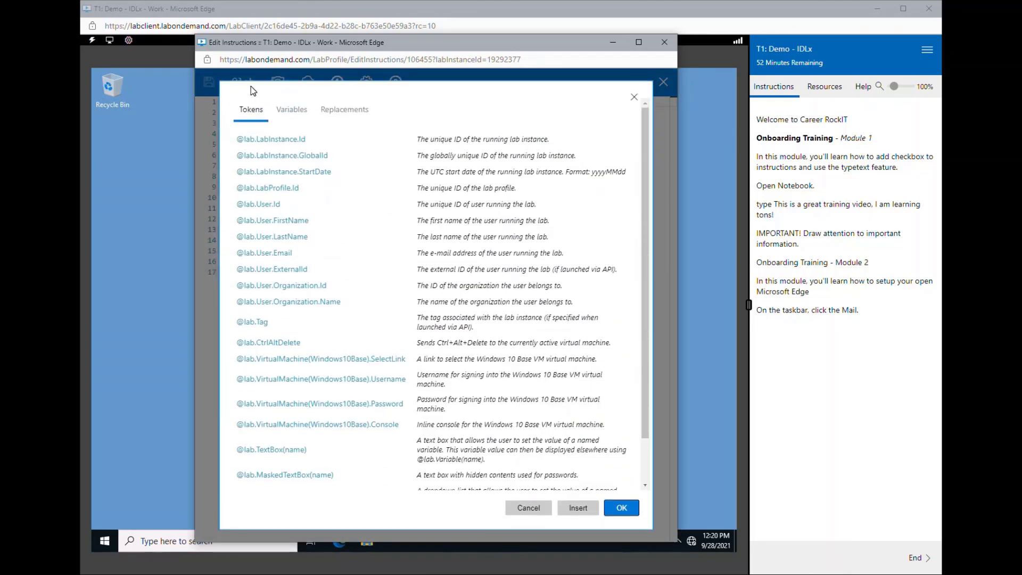
pyautogui.click(278, 222)
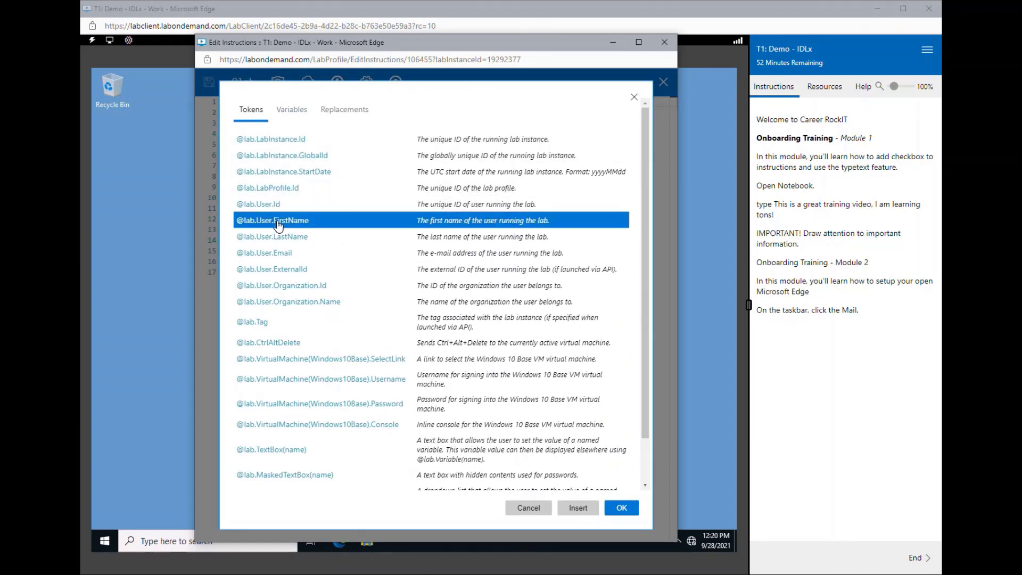
pyautogui.click(573, 513)
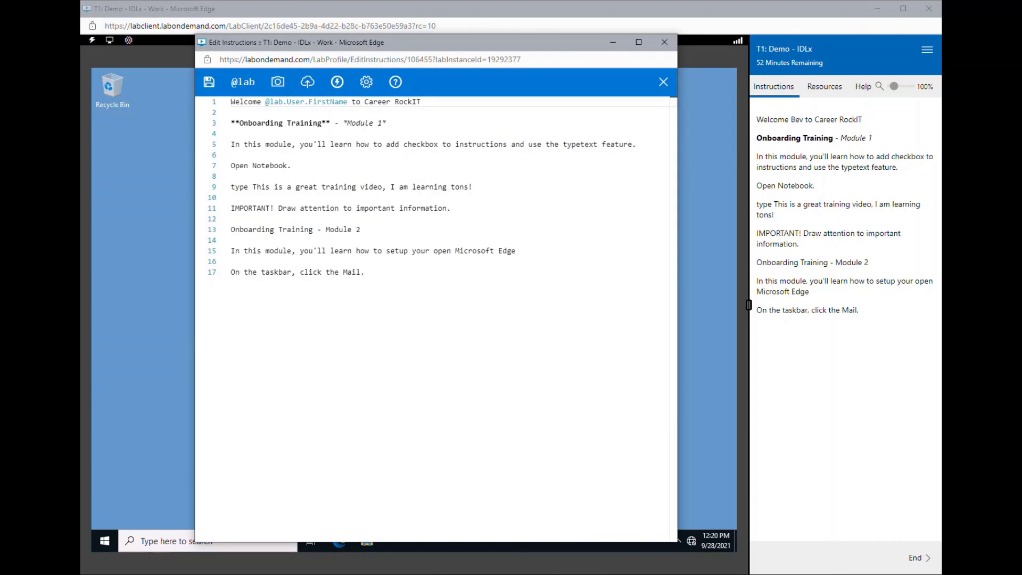
pyautogui.click(208, 82)
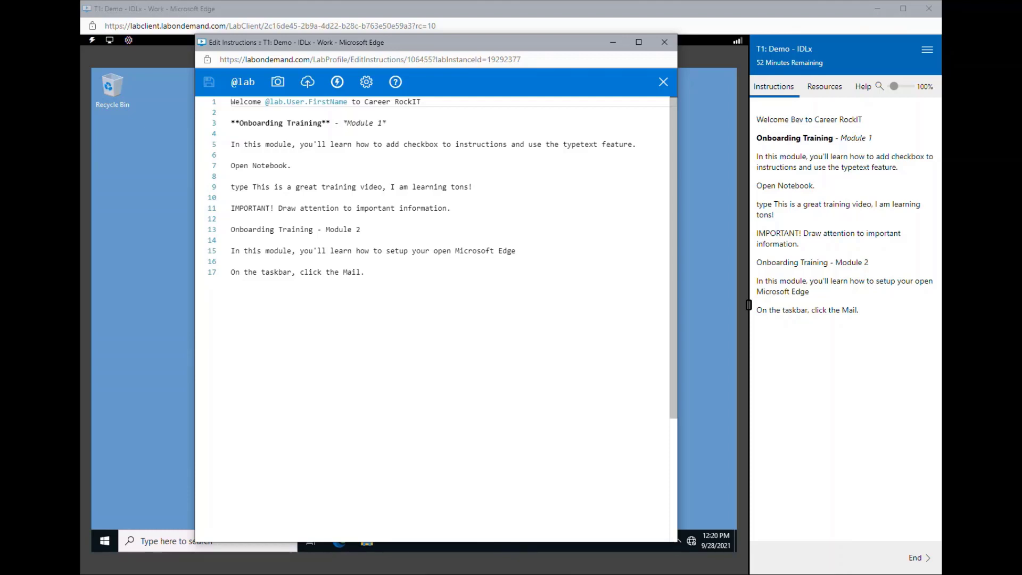
# Look up the task list syntax in the cheat sheet, turn the "Open Notebook." line into a "- []" checkbox item, and save.
pyautogui.click(396, 84)
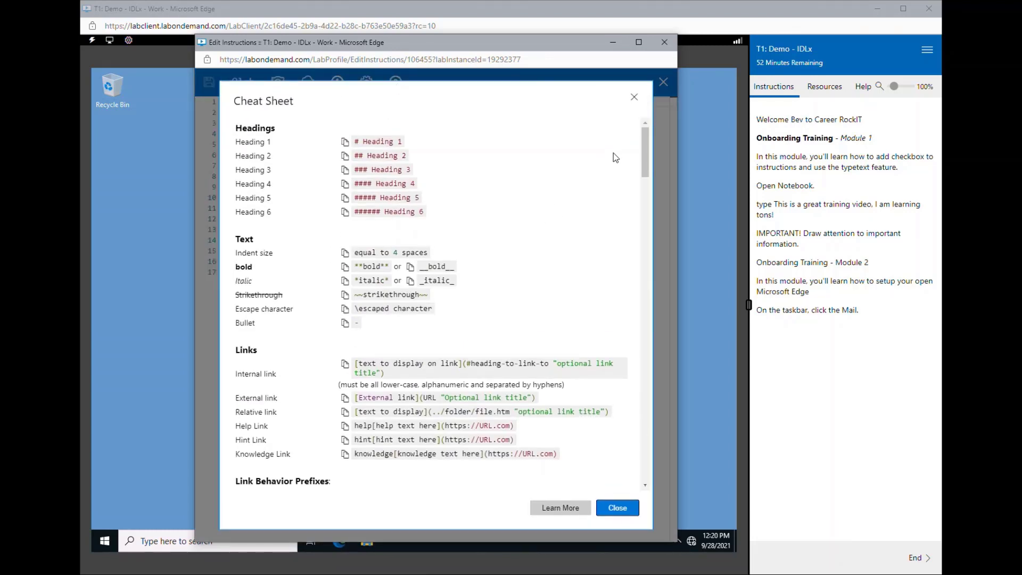
pyautogui.moveTo(646, 143); pyautogui.dragTo(647, 430)
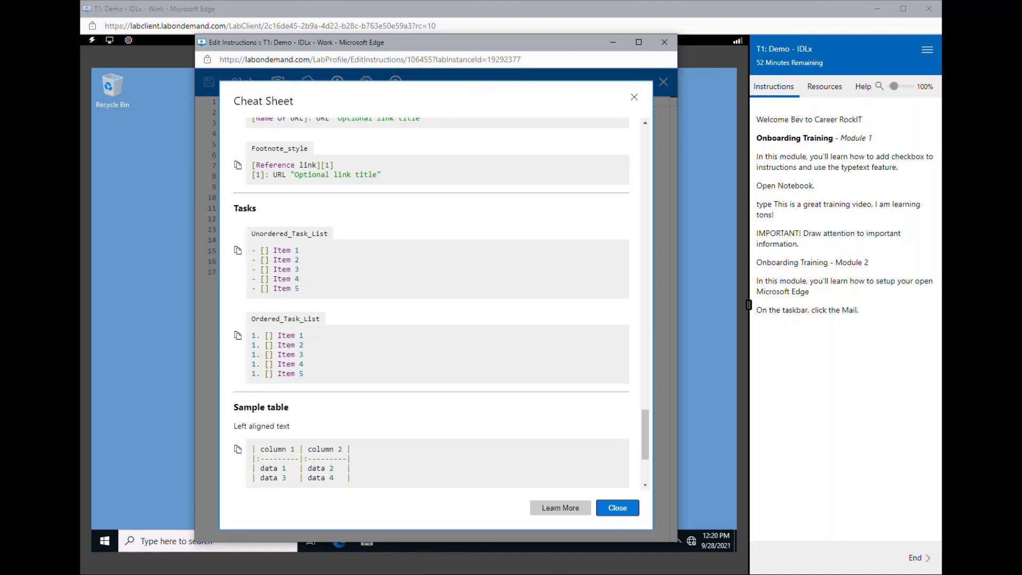
pyautogui.click(617, 507)
pyautogui.click(232, 165)
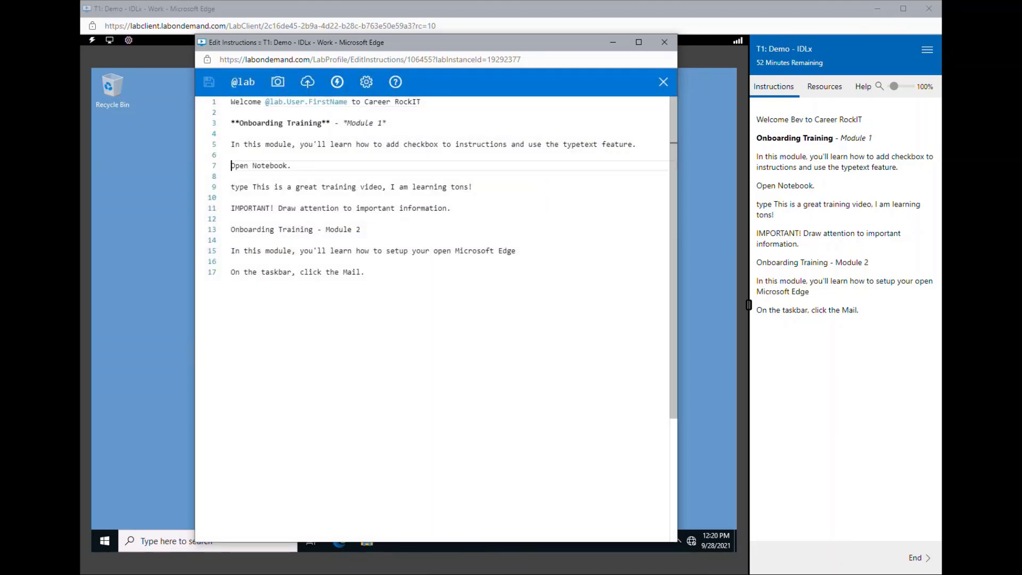
pyautogui.write('- [')
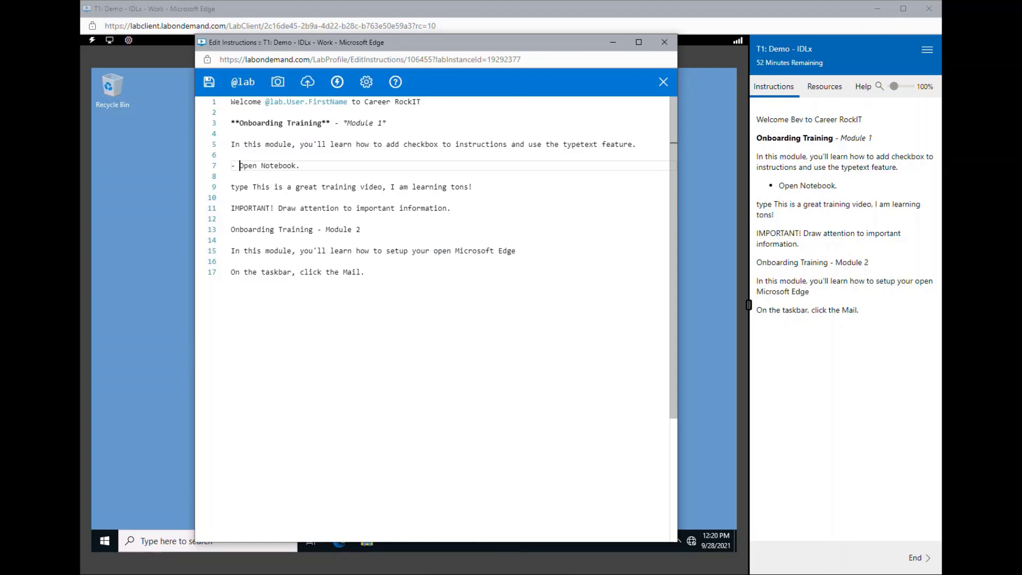
pyautogui.write(']')
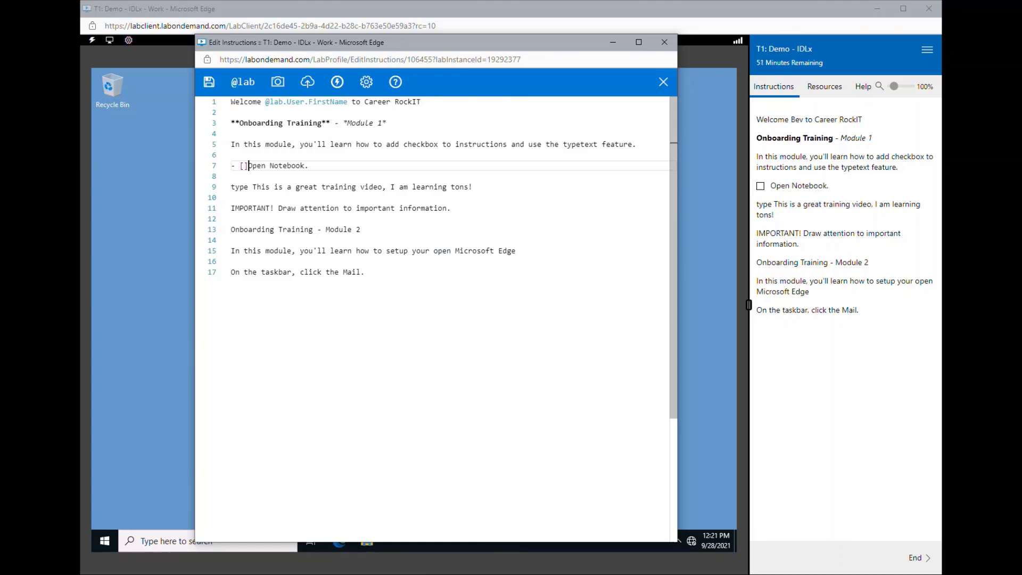
pyautogui.click(208, 81)
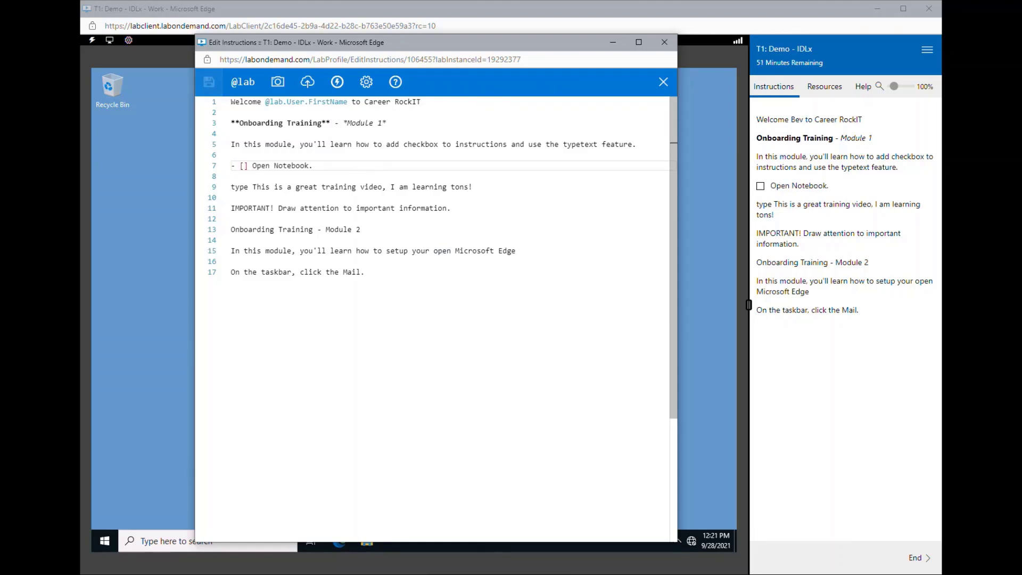
# Turn the "type This is a great training video, I am learning tons!" line into a "- []" checkbox item.
pyautogui.click(231, 187)
pyautogui.moveTo(231, 187); pyautogui.dragTo(248, 187)
pyautogui.write('- [')
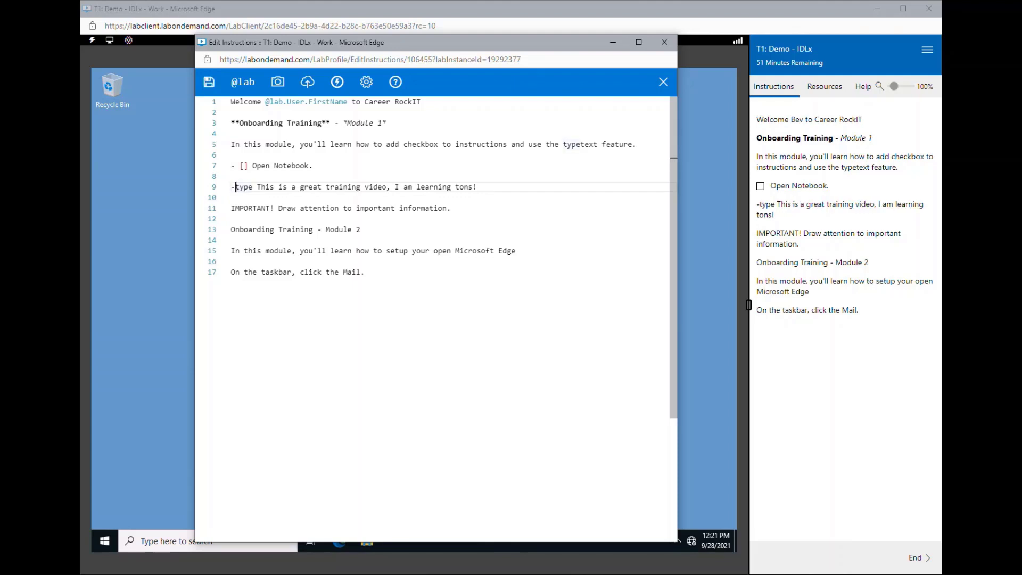
pyautogui.write(']')
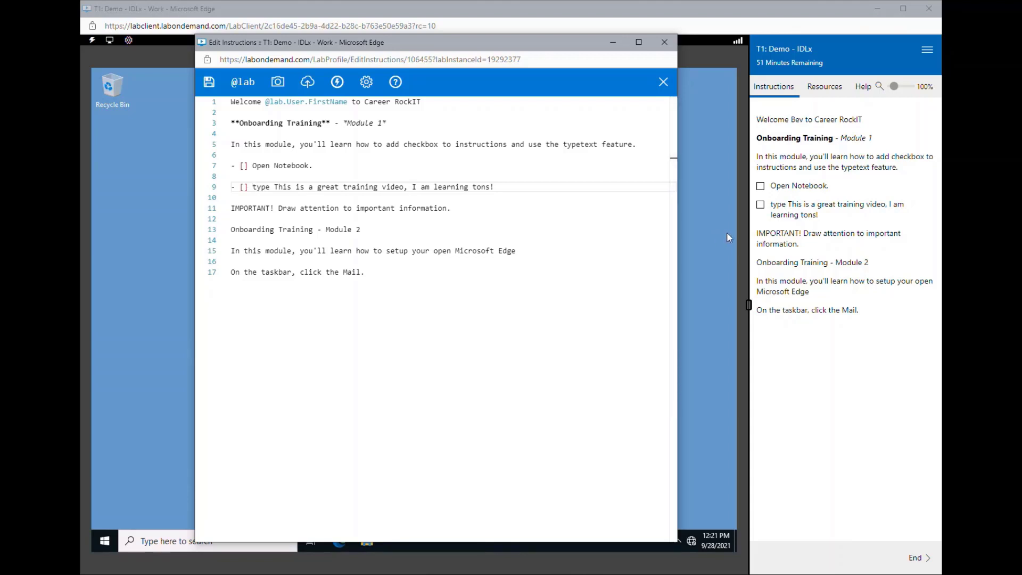
# Test the "Open Notebook." checkbox in the rendered instructions by ticking and clearing it, and return to the editor.
pyautogui.click(759, 189)
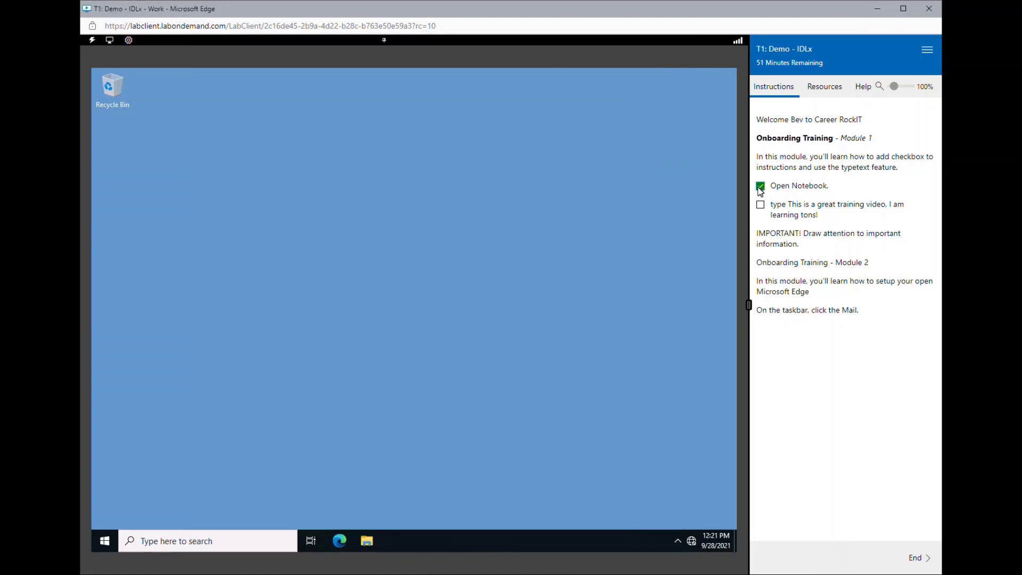
pyautogui.click(759, 189)
pyautogui.hotkey('alt', 'Tab')
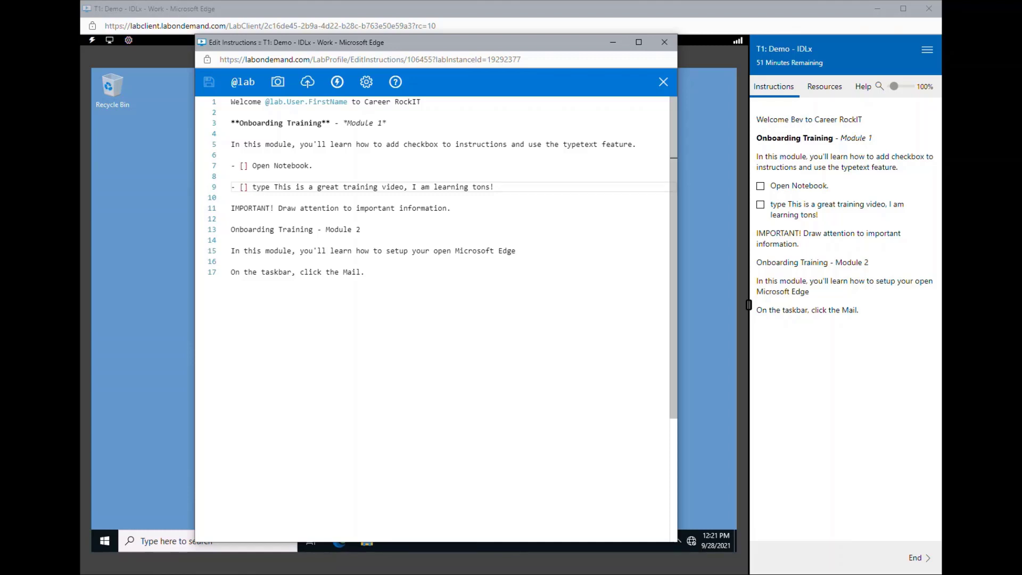
# Remove the word "type" from the second checkbox item and enclose its sentence in "+++" to make it type text.
pyautogui.hotkey('ctrl', 'Right')
pyautogui.press('BackSpace')
pyautogui.press('BackSpace')
pyautogui.press('BackSpace')
pyautogui.press('BackSpace')
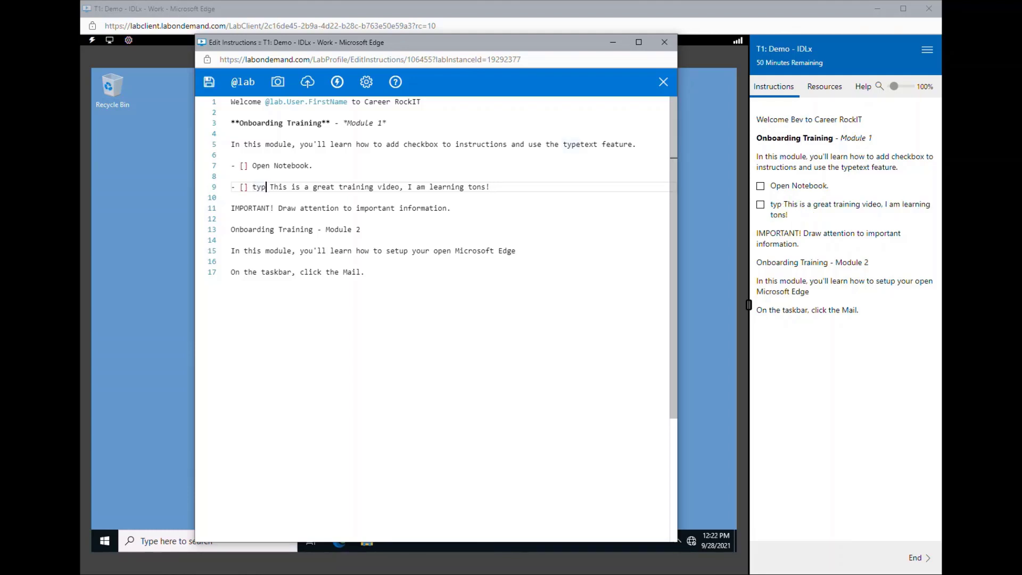
pyautogui.press('BackSpace')
pyautogui.write('+++')
pyautogui.click(231, 176)
pyautogui.click(485, 187)
pyautogui.write('+++')
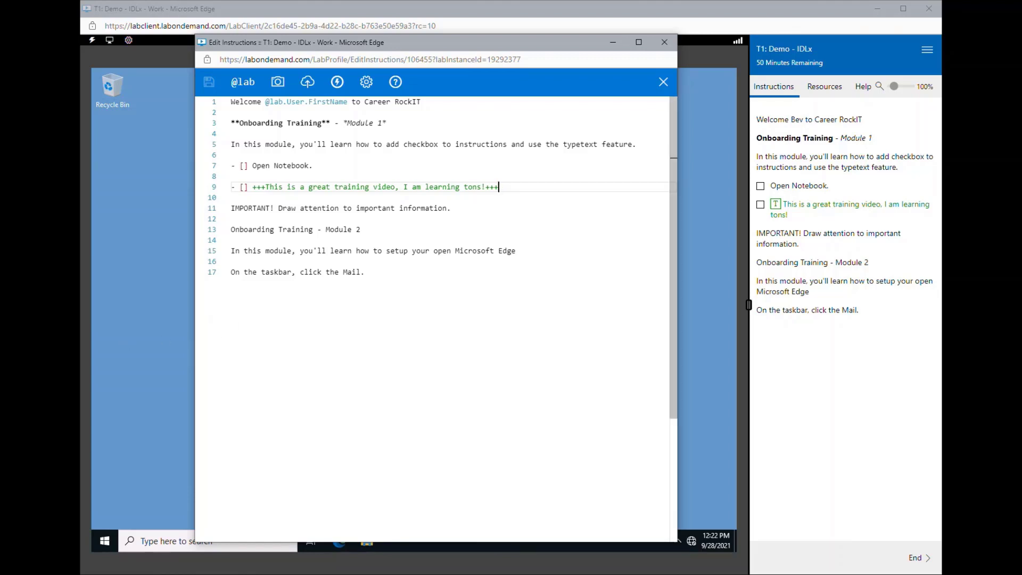
# Copy the Alert Block syntax from the Special section of the Markdown cheat sheet and close the cheat sheet.
pyautogui.click(394, 82)
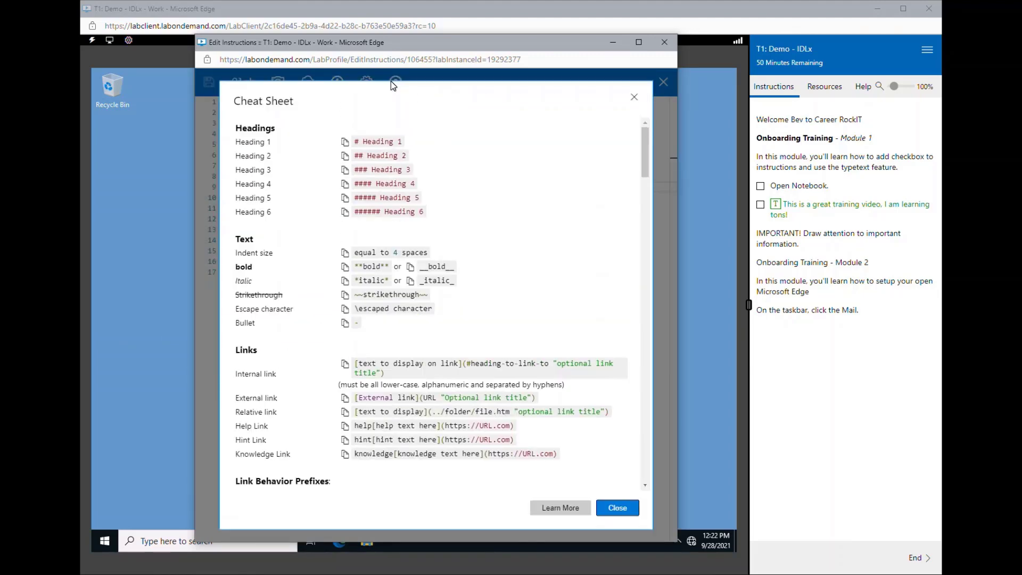
pyautogui.scroll(-2, 425, 266)
pyautogui.scroll(-6, 435, 303)
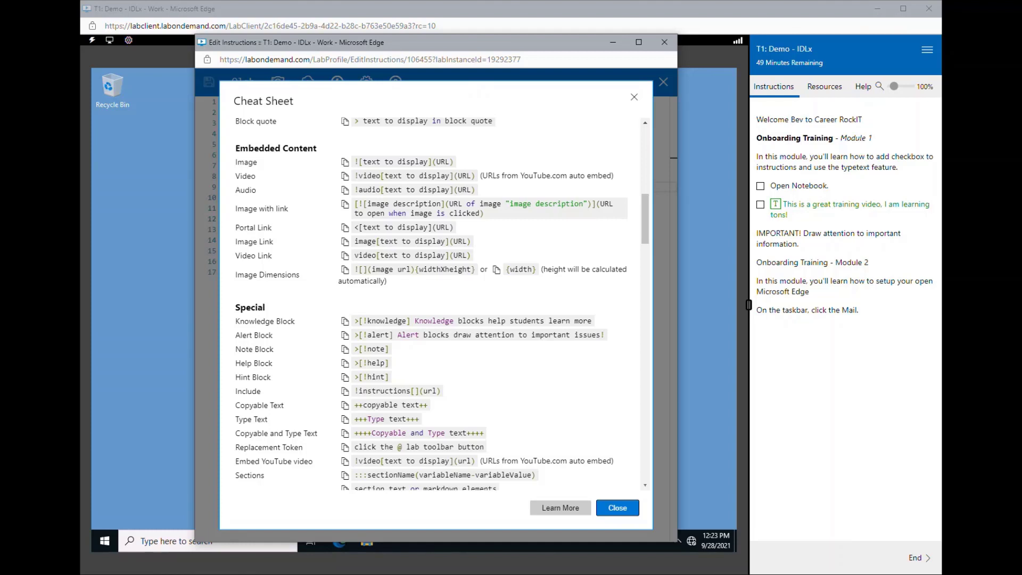
pyautogui.click(346, 338)
pyautogui.click(617, 507)
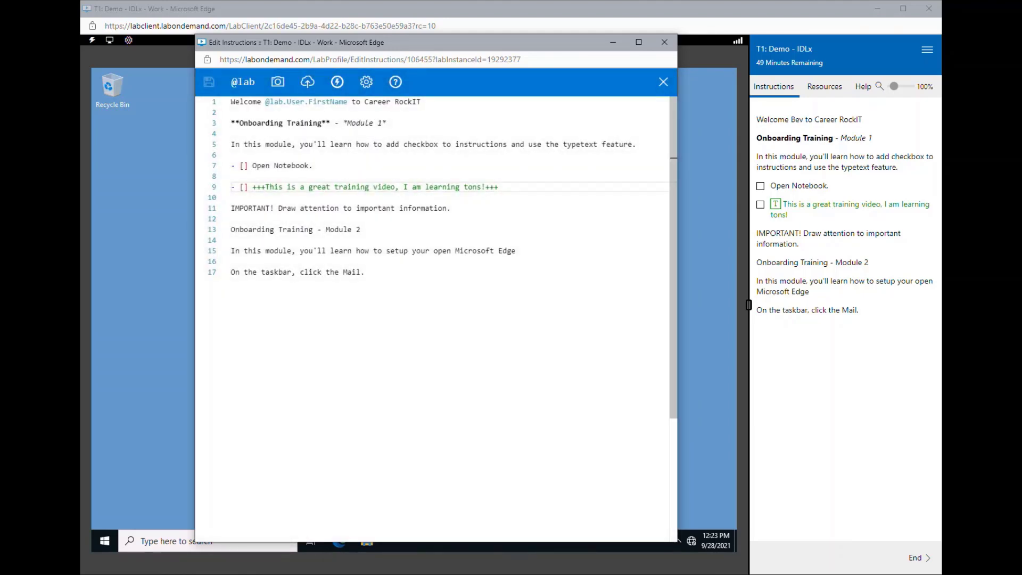
# Turn the "IMPORTANT! Draw attention to important information." line into a ">[!alert]" block, remove the pasted sample sentence and save the instructions.
pyautogui.click(232, 209)
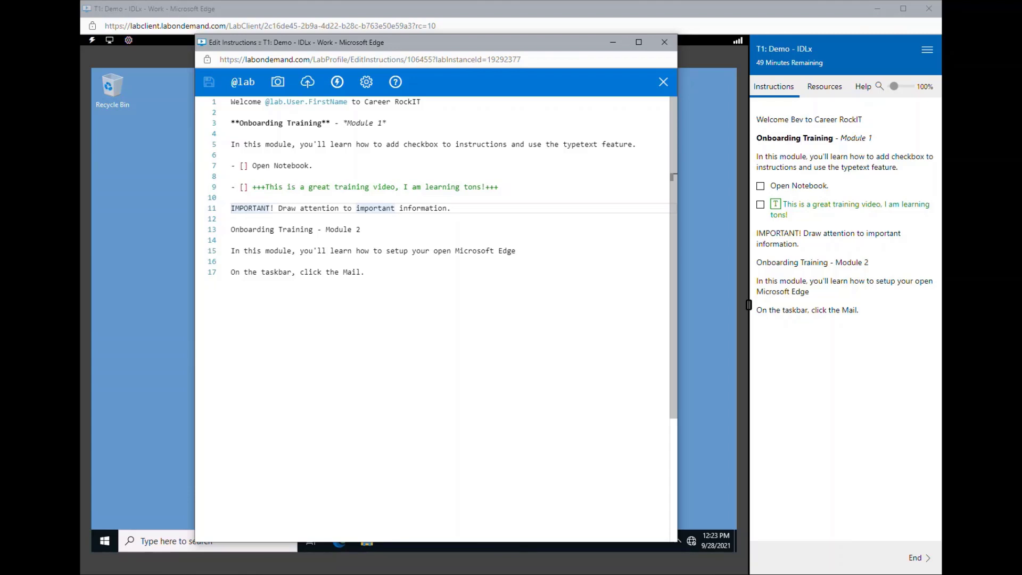
pyautogui.hotkey('ctrl', 'v')
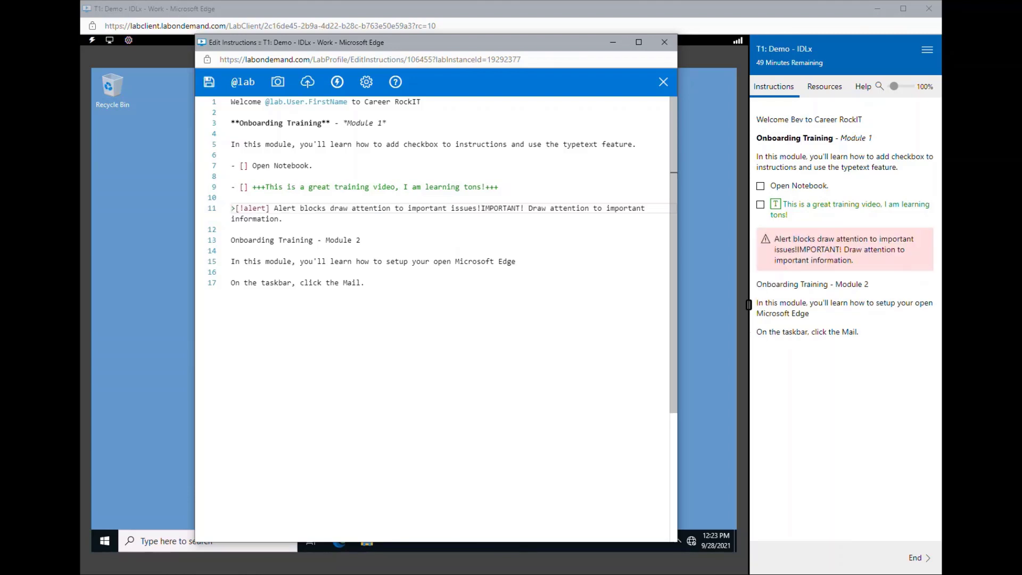
pyautogui.moveTo(481, 208); pyautogui.dragTo(274, 208)
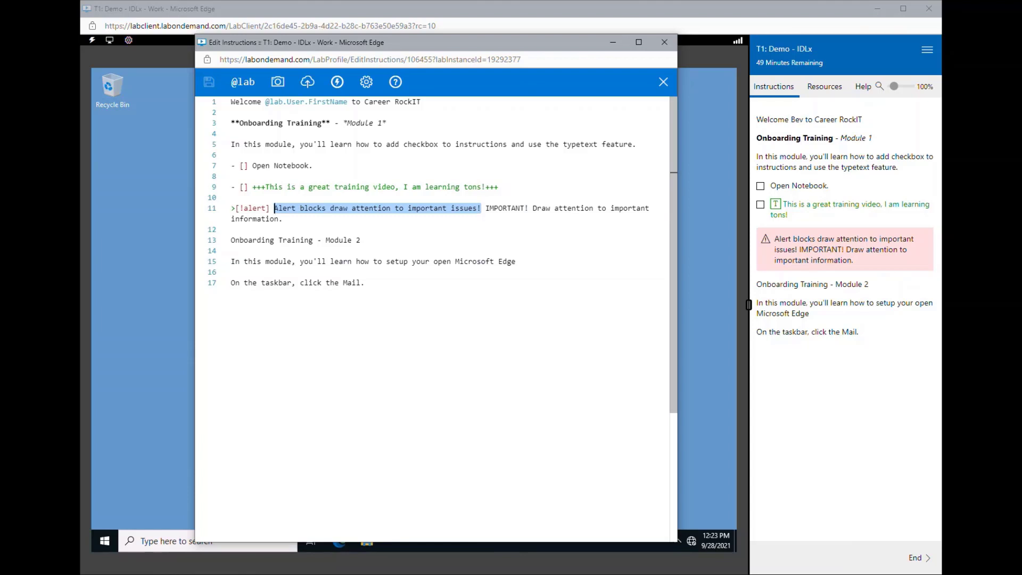
pyautogui.press('Delete')
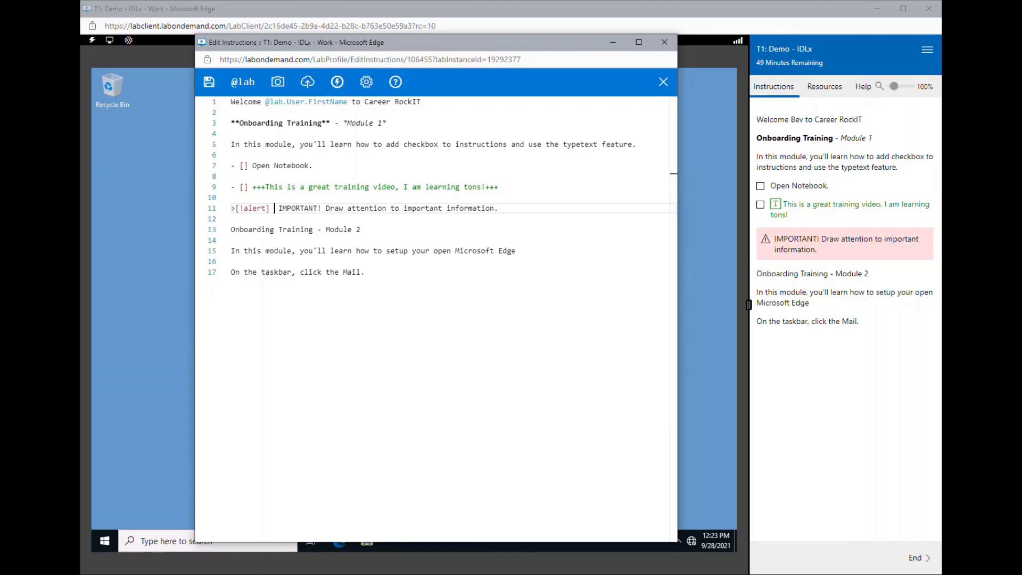
pyautogui.hotkey('ctrl', 's')
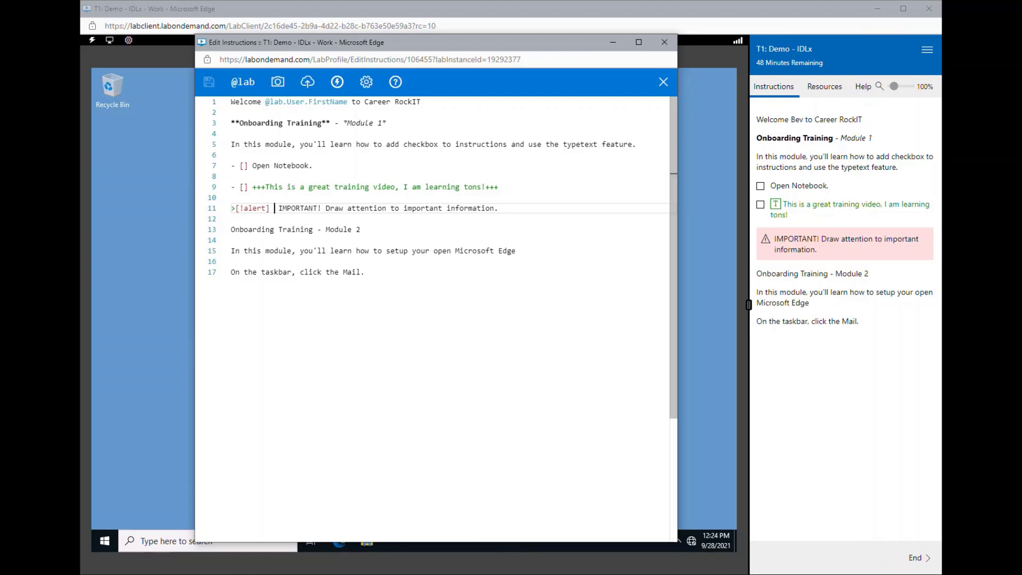
# Insert a "===" page break on its own line above "Onboarding Training - Module 2", followed by an empty line.
pyautogui.click(231, 230)
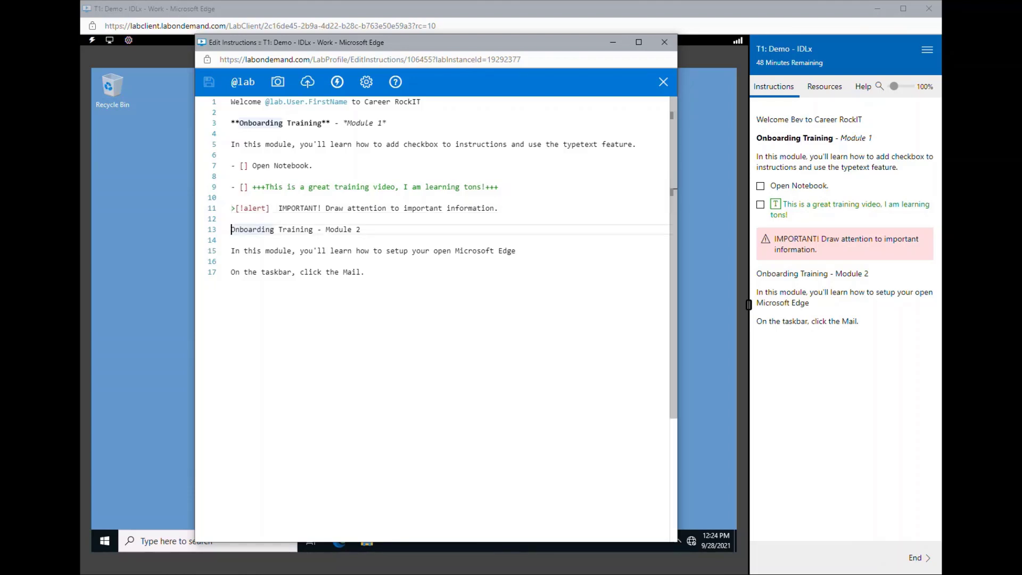
pyautogui.press('Return')
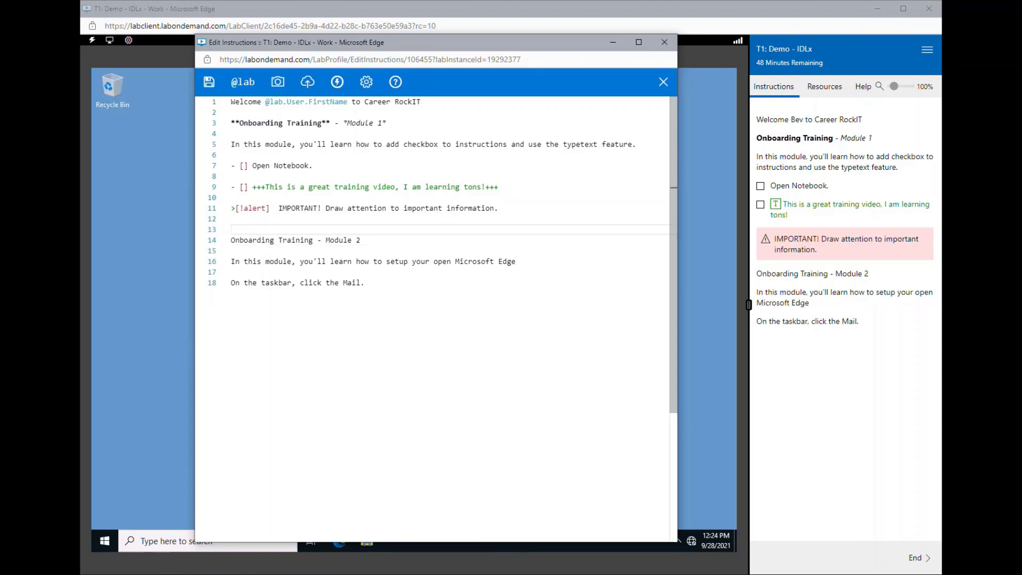
pyautogui.write('===')
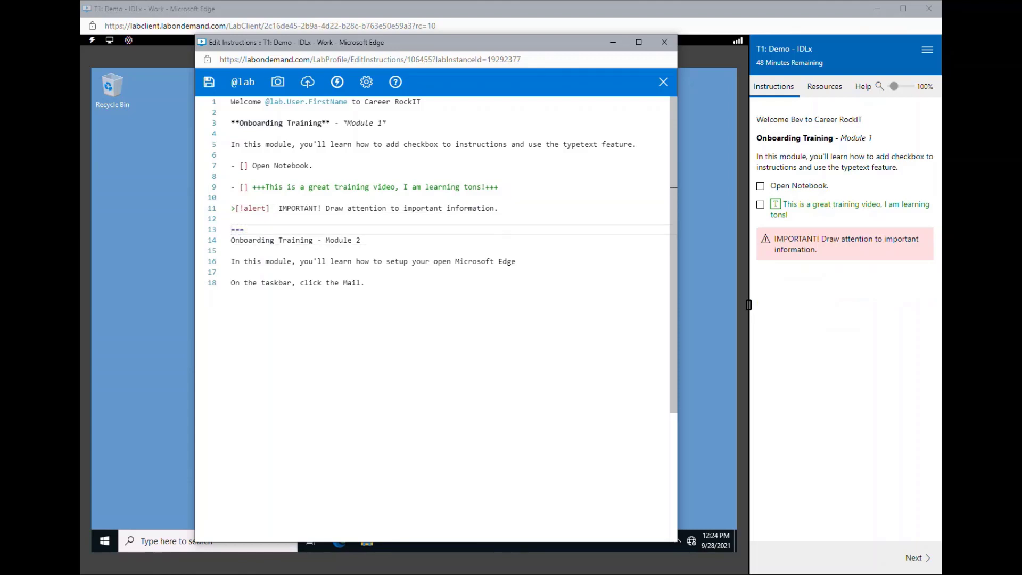
pyautogui.press('Return')
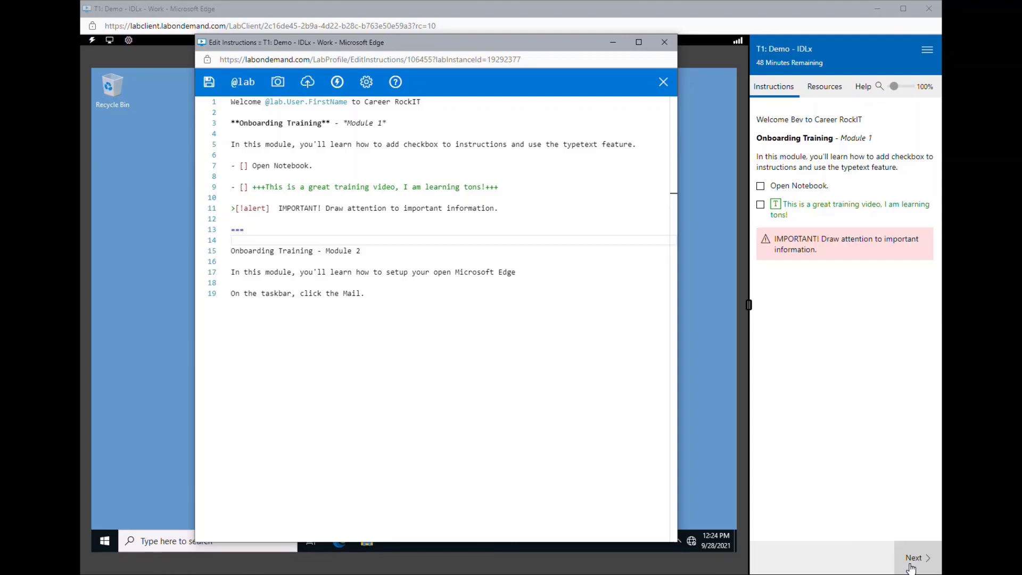
# Return to the lab window, open Sticky Notes without signing in and insert the instructions' type text sentence into the new note.
pyautogui.click(714, 392)
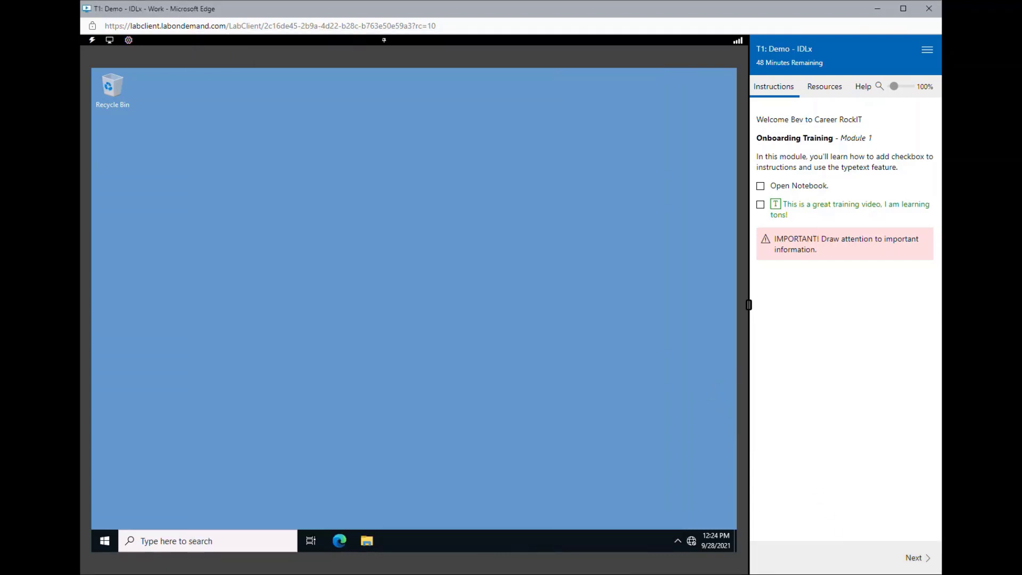
pyautogui.click(103, 539)
pyautogui.write('note')
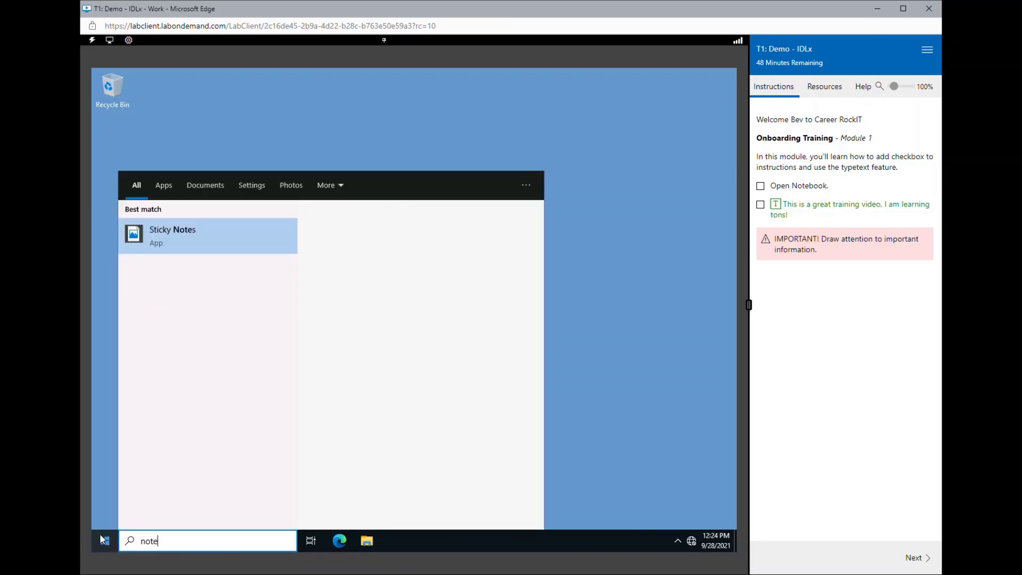
pyautogui.click(174, 238)
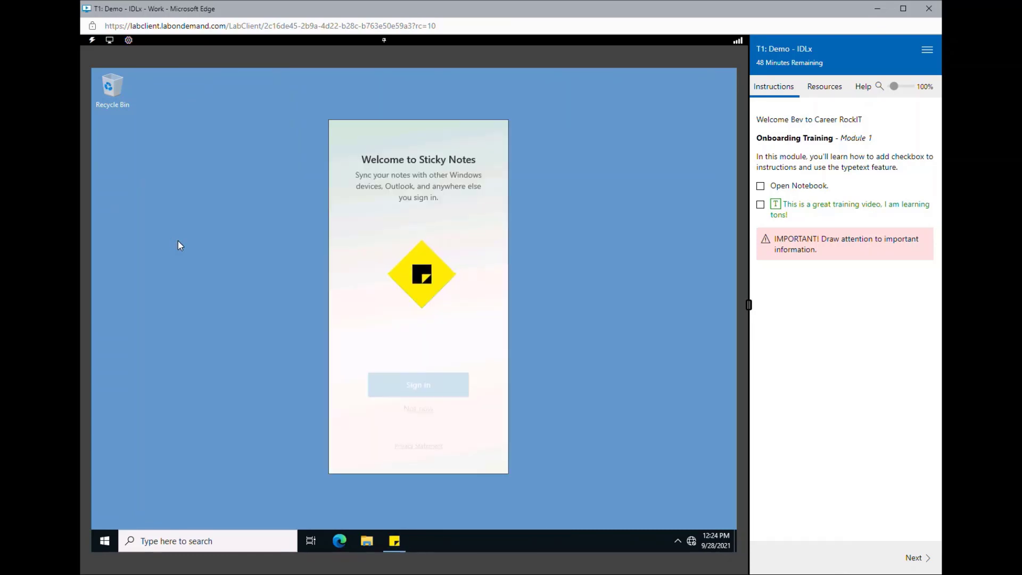
pyautogui.click(418, 418)
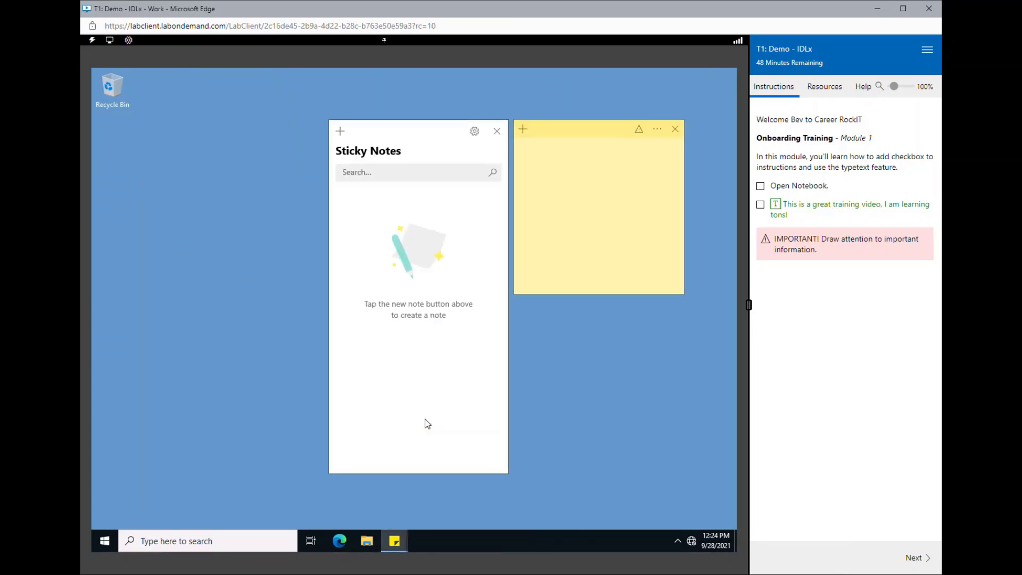
pyautogui.click(776, 204)
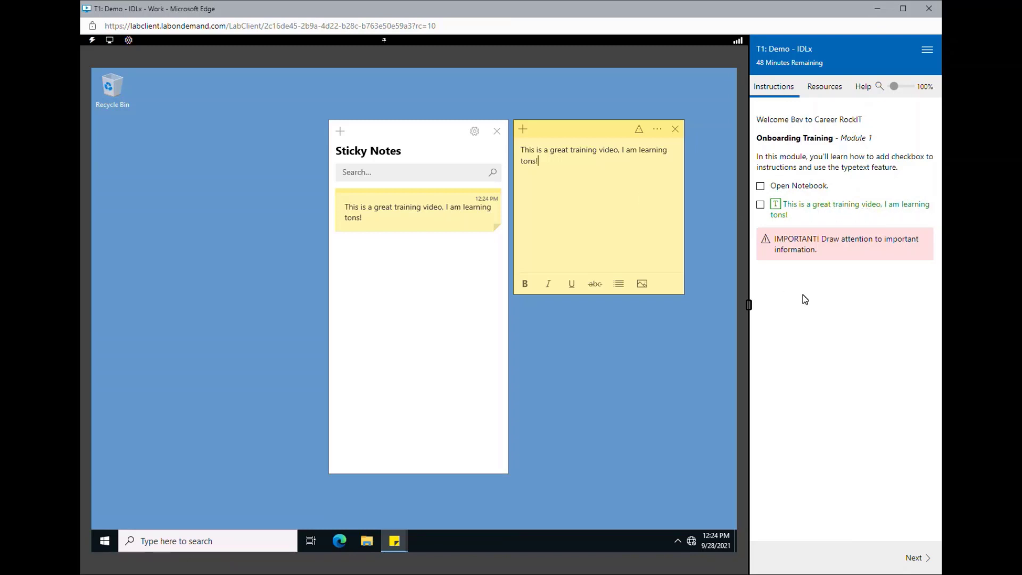
# Advance the rendered lab instructions to the Module 2 page to check the page break.
pyautogui.click(926, 567)
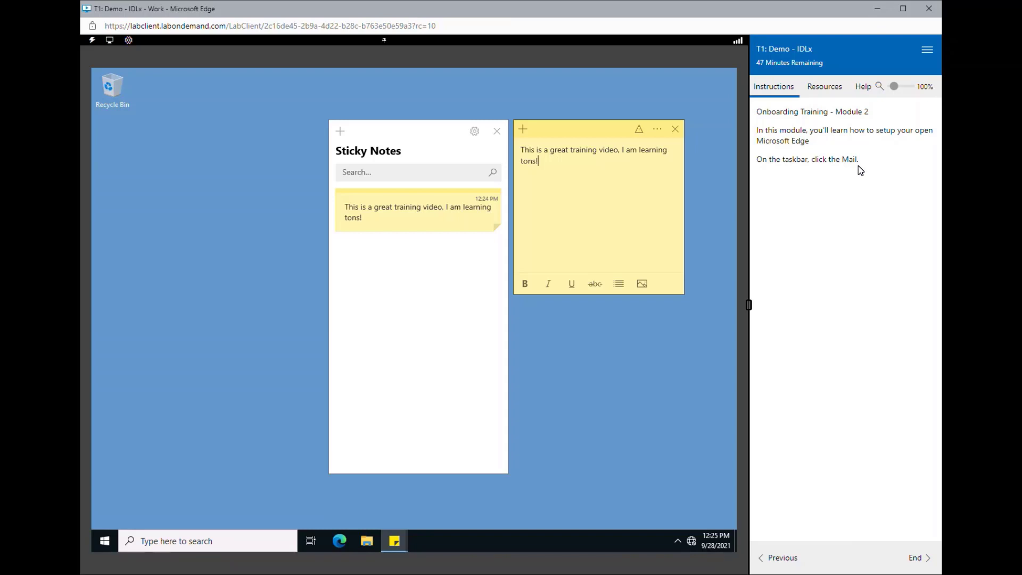
pyautogui.press('Tab')
pyautogui.click(927, 556)
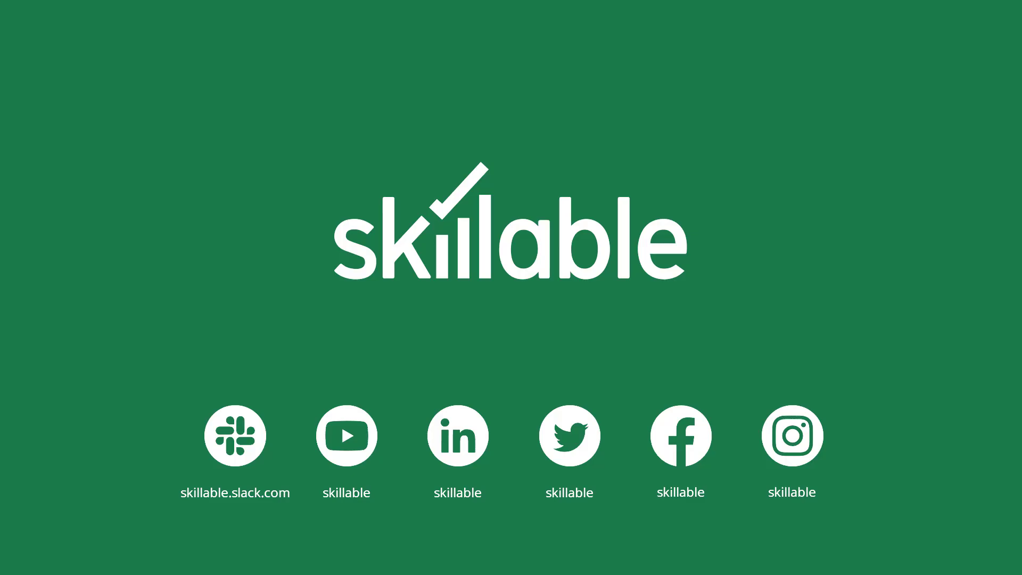